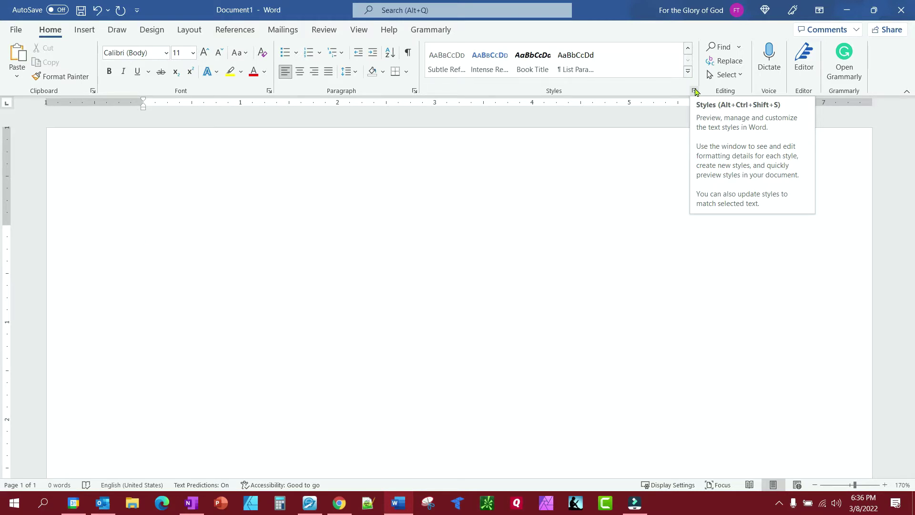
- Show the Styles list and bring up the Normal style's options menu
click(696, 91)
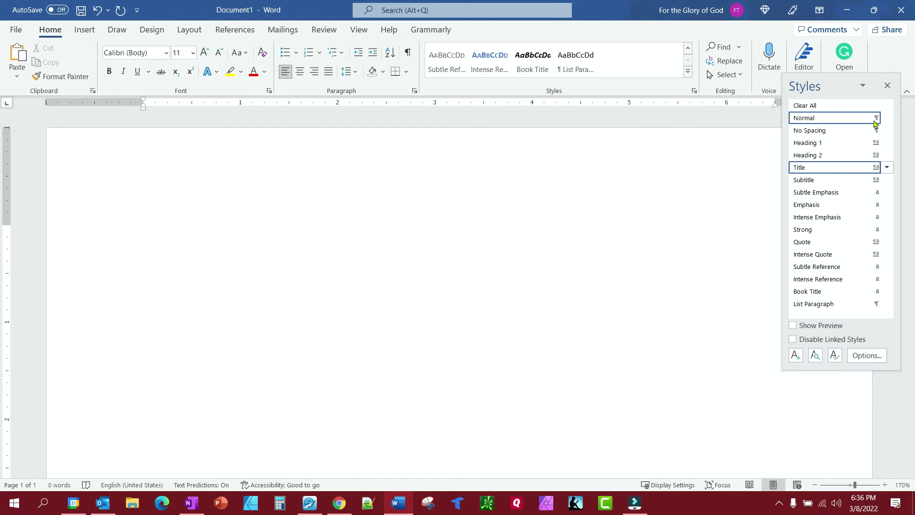
mouse_move(837, 118)
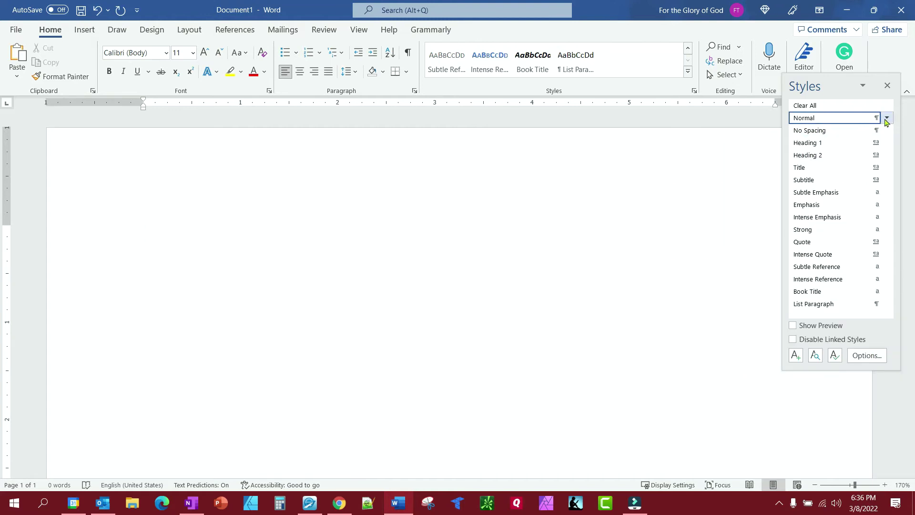
click(887, 120)
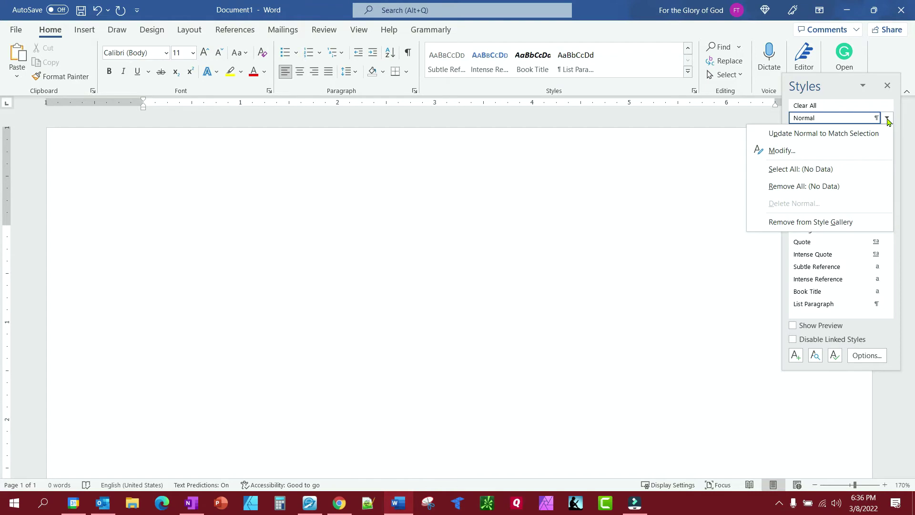
- Set the Normal style's font size to 16 pt for new documents based on this template
click(780, 151)
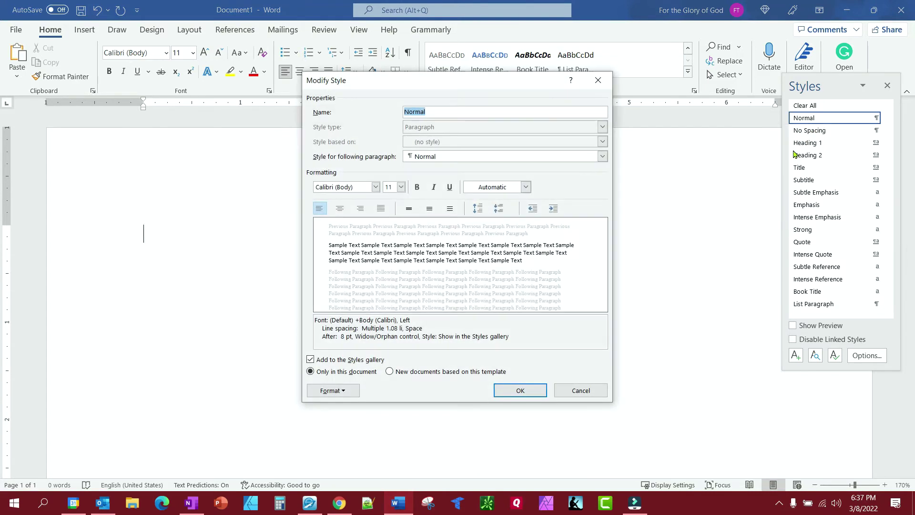
click(400, 187)
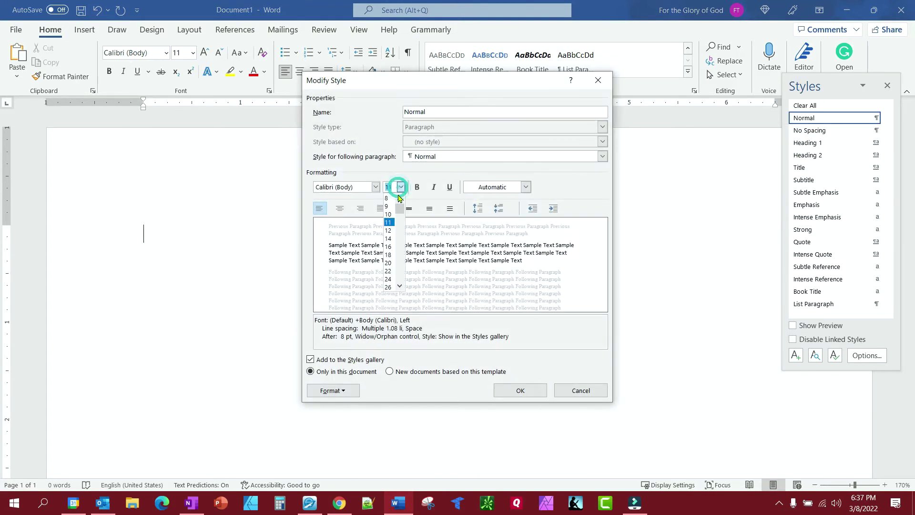
click(389, 247)
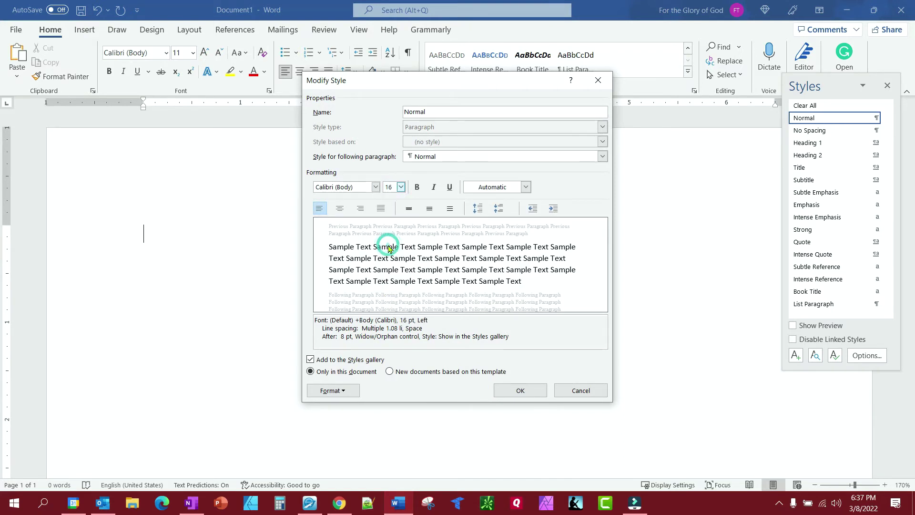
click(389, 372)
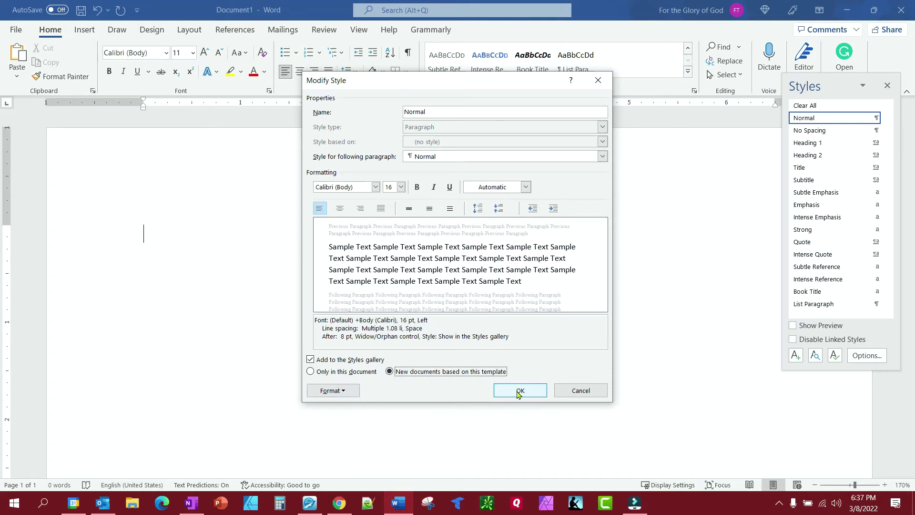
- Confirm the 16 pt Normal style change and close the Styles pane
click(520, 389)
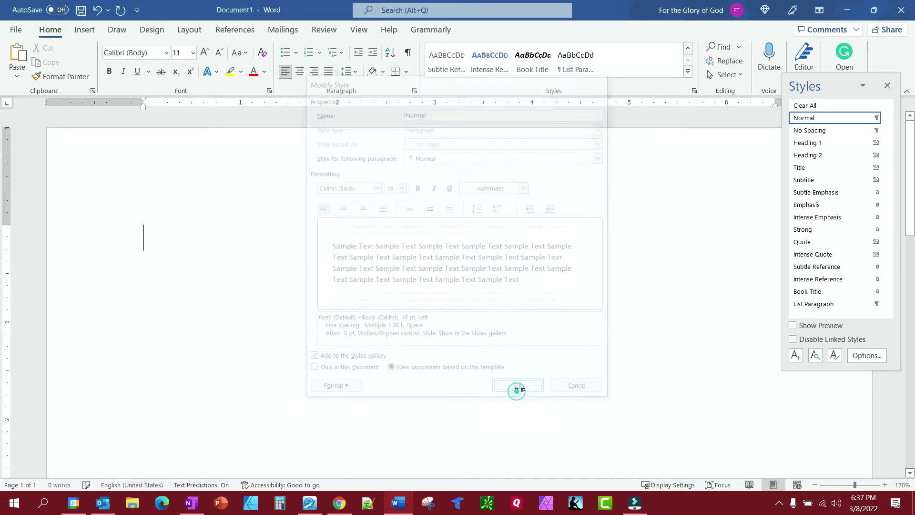
click(889, 86)
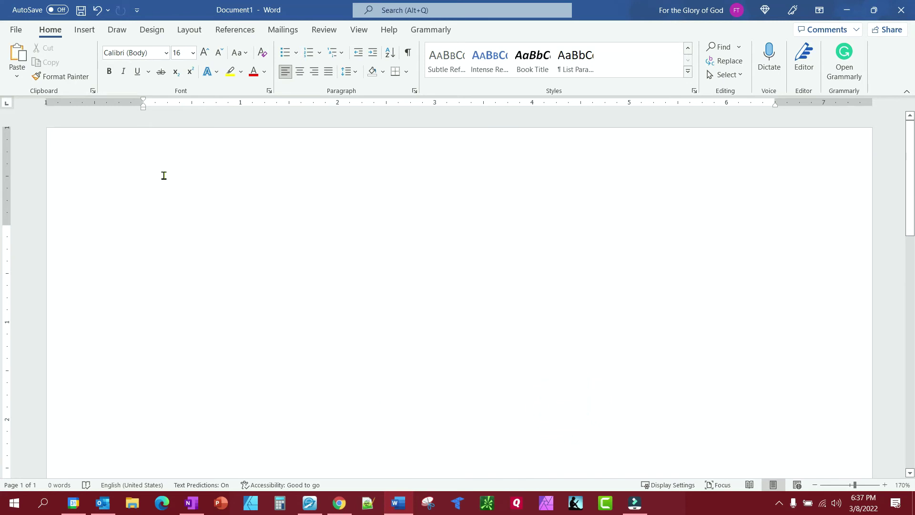
text(AAAAAAAAAAA)
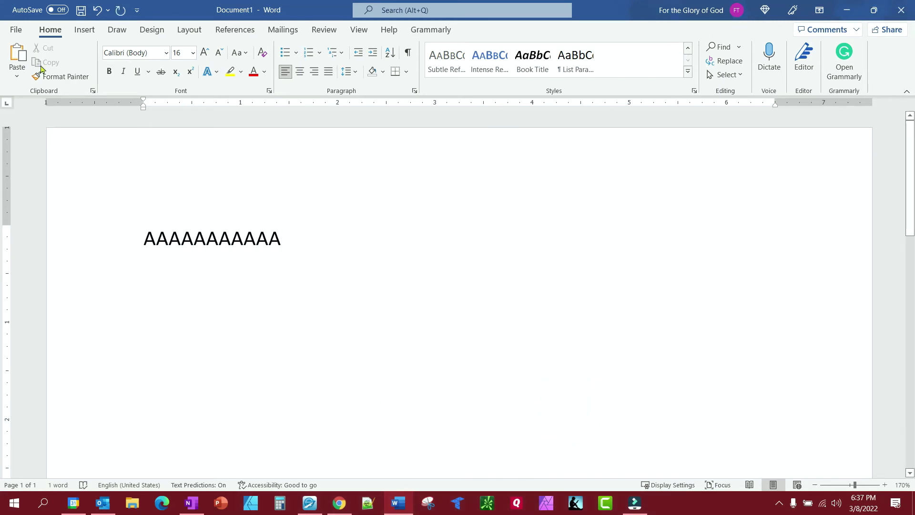
- Create a new blank document from File > New
click(17, 30)
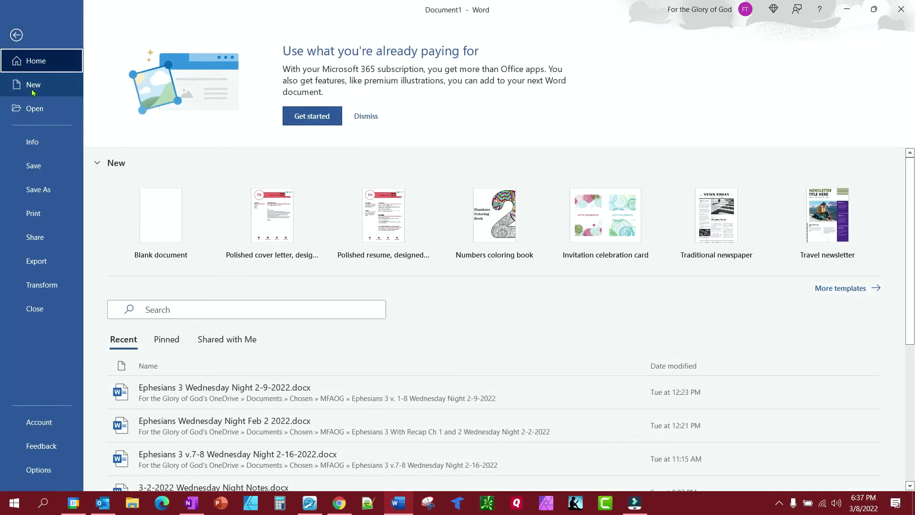
click(153, 212)
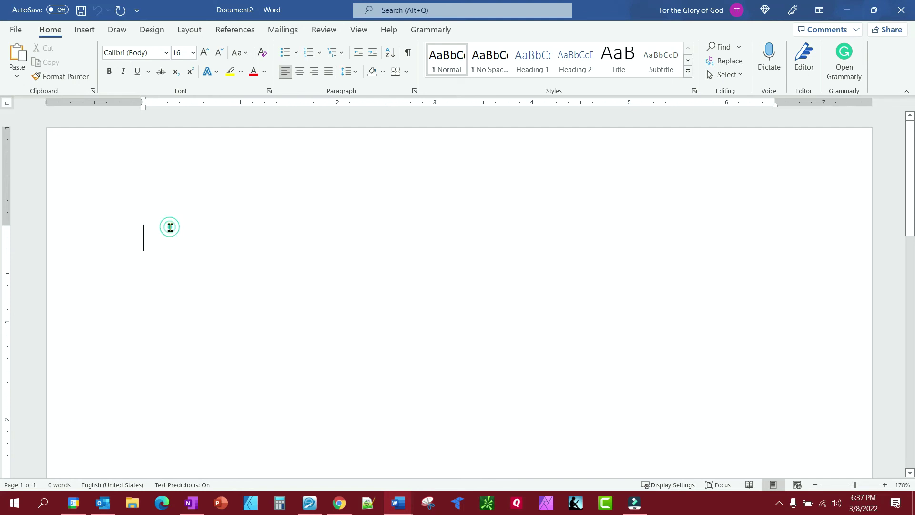
text(AAAAAAAAAAAAAA)
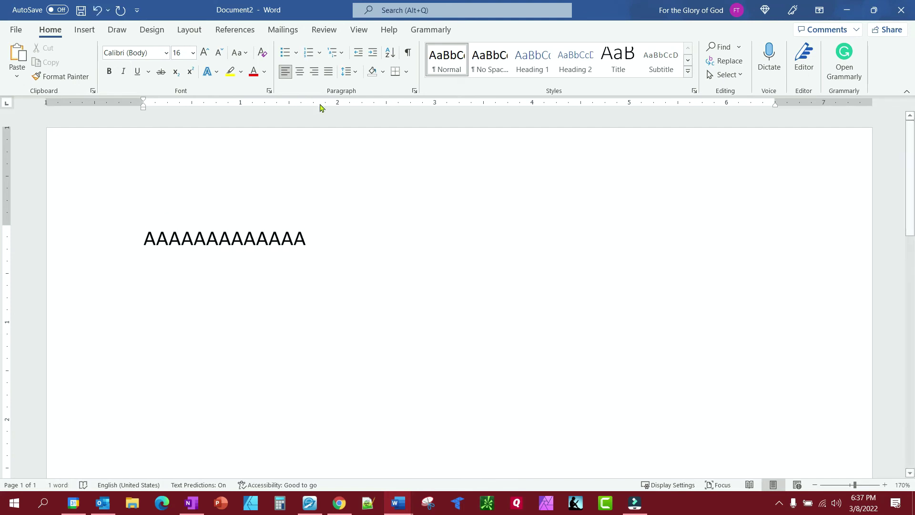